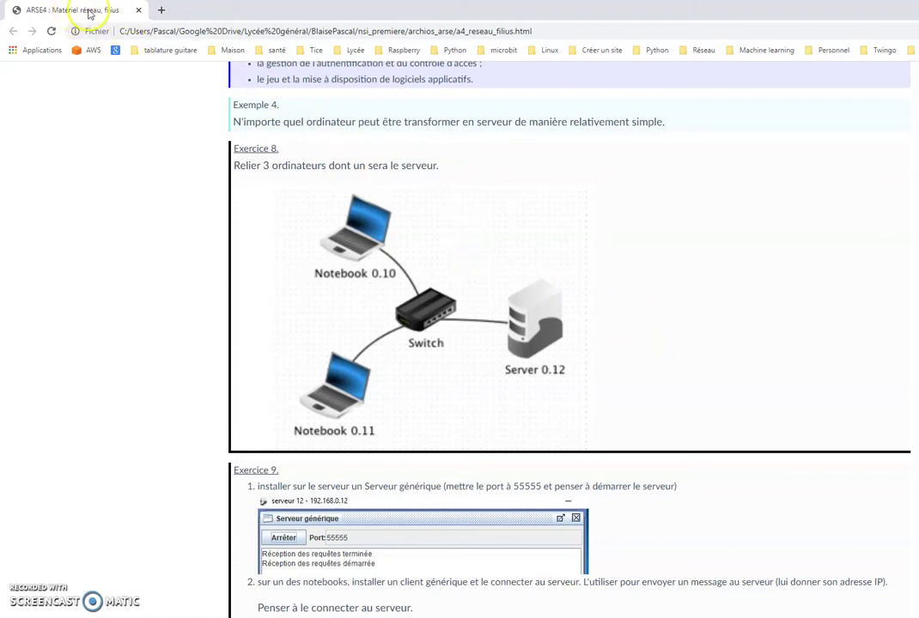
Switch to FILIUS and add a switch and a desktop computer (Ordinateur) below the two laptops in design mode
{"action": "left_click_drag", "start_coordinate": [90, 14], "coordinate": [918, 258]}
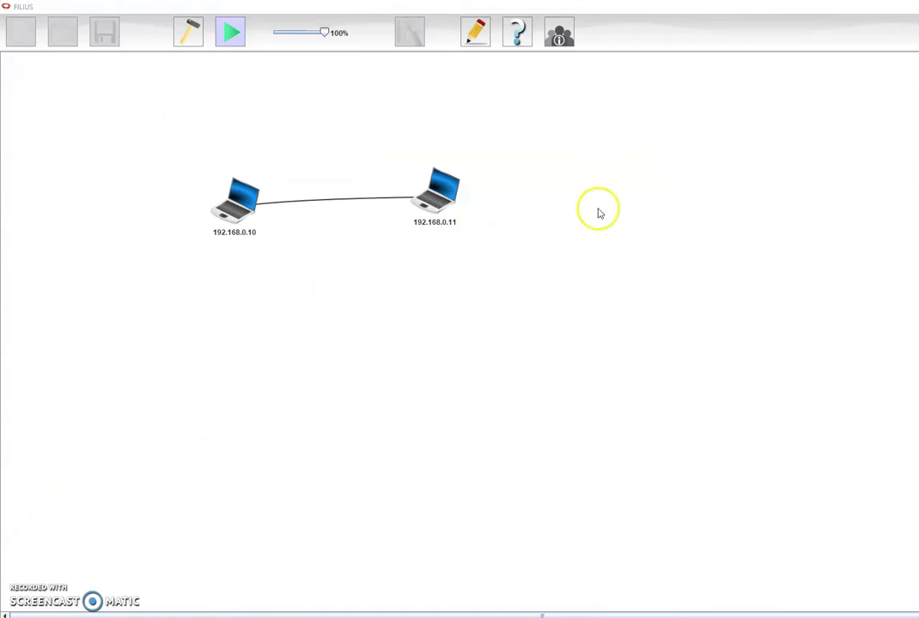
{"action": "left_click", "coordinate": [189, 31]}
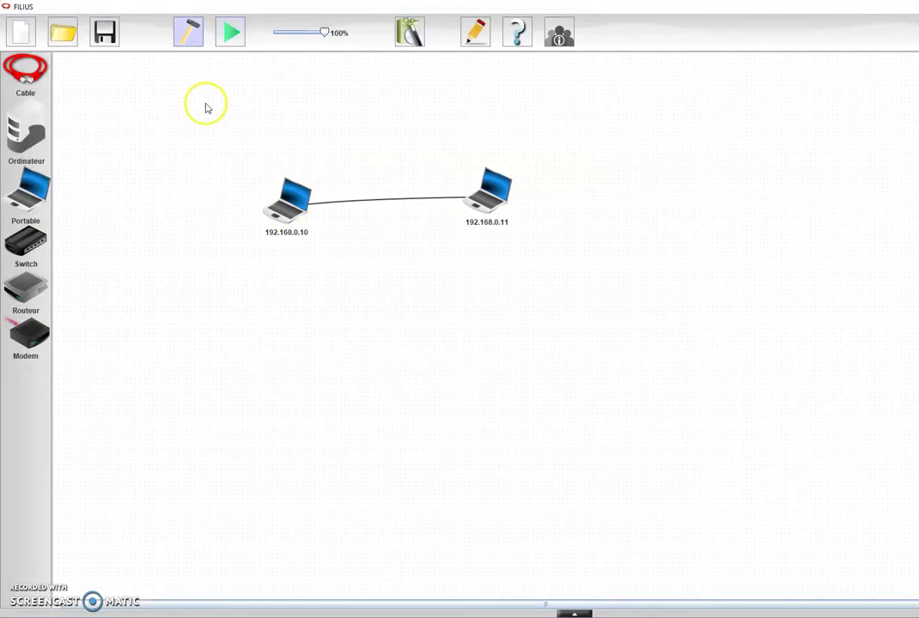
{"action": "left_click_drag", "start_coordinate": [32, 248], "coordinate": [349, 261]}
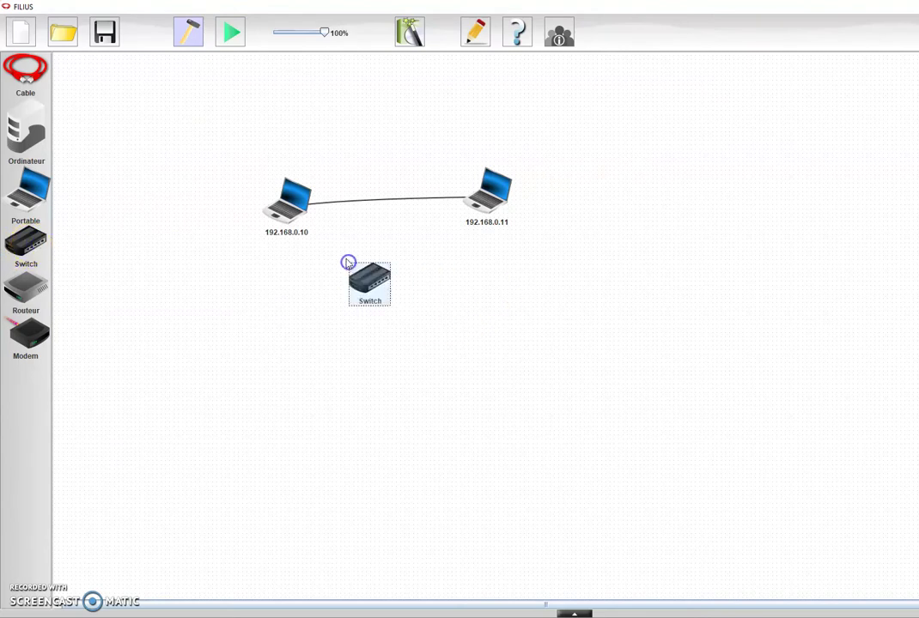
{"action": "left_click_drag", "start_coordinate": [6, 107], "coordinate": [457, 341]}
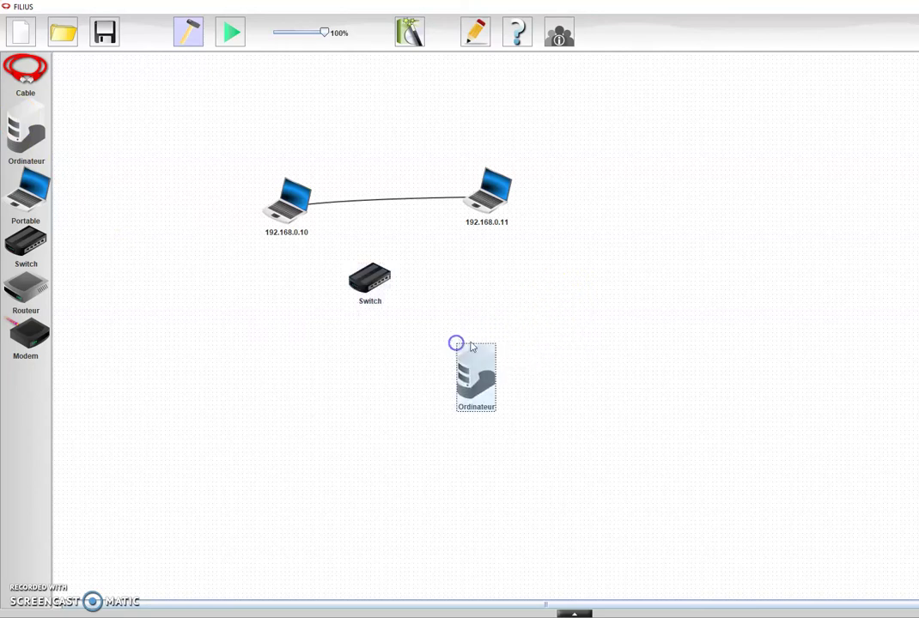
Delete the cable that directly links laptops 192.168.0.10 and 192.168.0.11
{"action": "left_click", "coordinate": [398, 201]}
{"action": "right_click", "coordinate": [398, 201]}
{"action": "left_click", "coordinate": [408, 205]}
Connect laptop 192.168.0.10, laptop 192.168.0.11 and the desktop computer to the switch with cables
{"action": "left_click", "coordinate": [285, 206]}
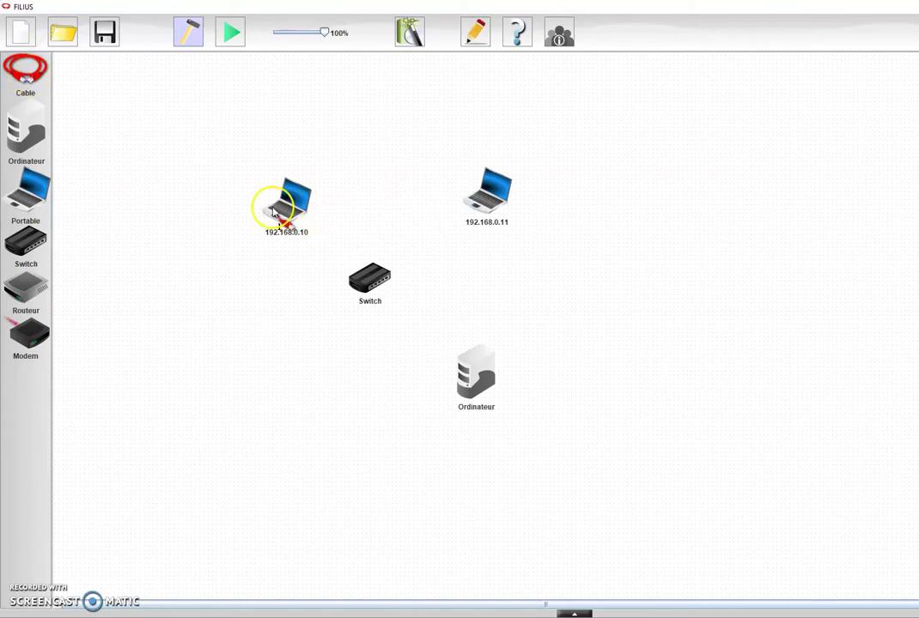
{"action": "left_click", "coordinate": [362, 275]}
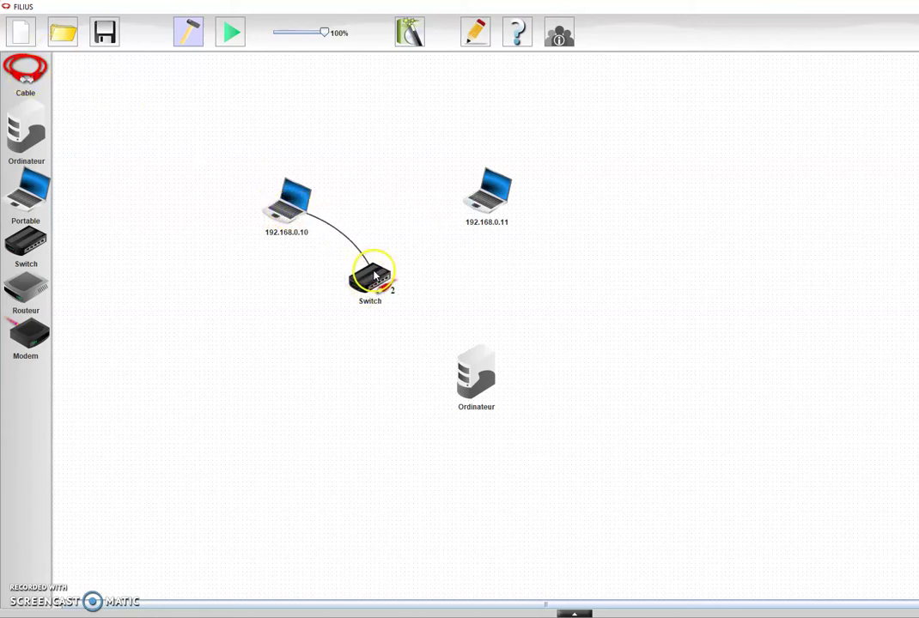
{"action": "left_click", "coordinate": [527, 188]}
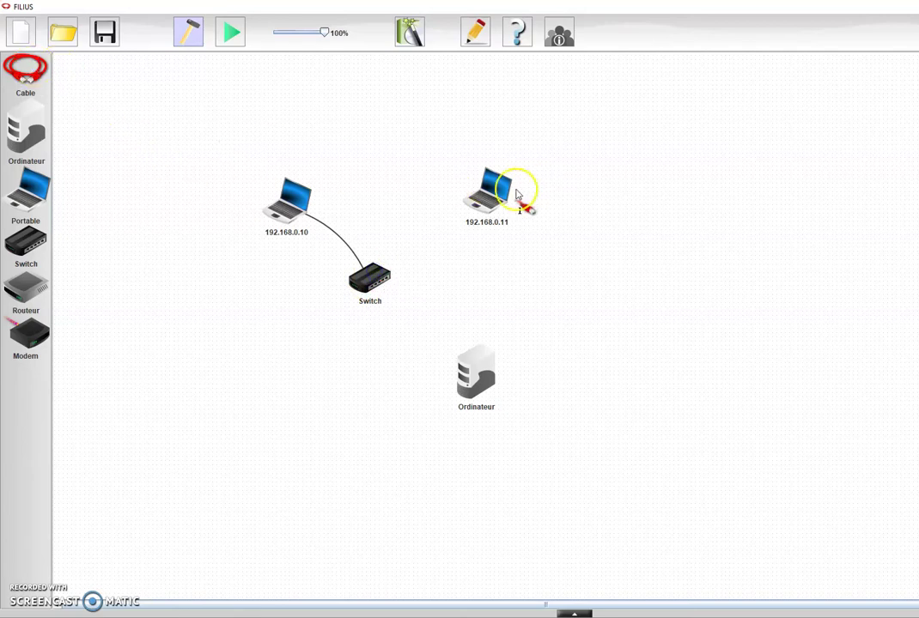
{"action": "left_click", "coordinate": [372, 277]}
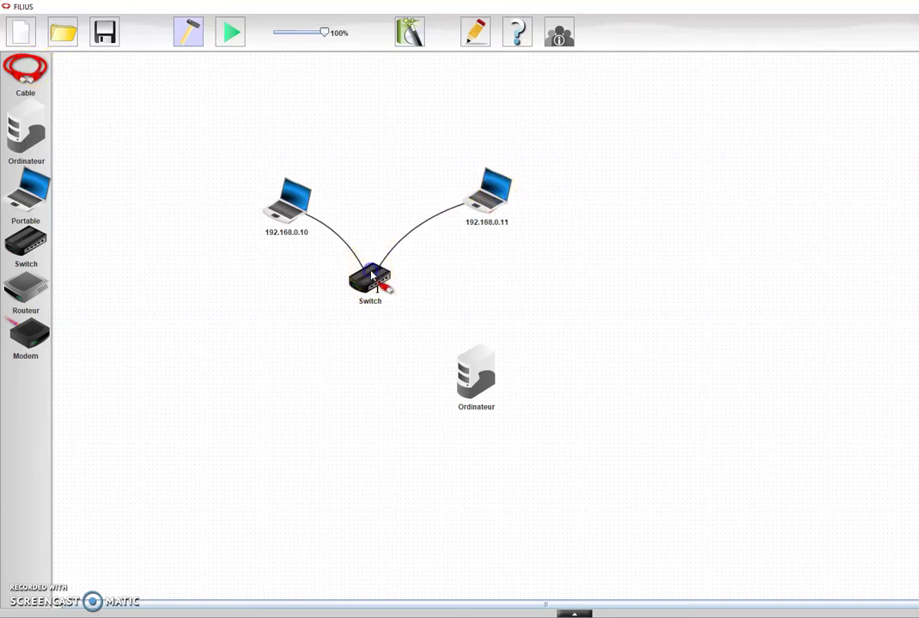
{"action": "left_click", "coordinate": [502, 367]}
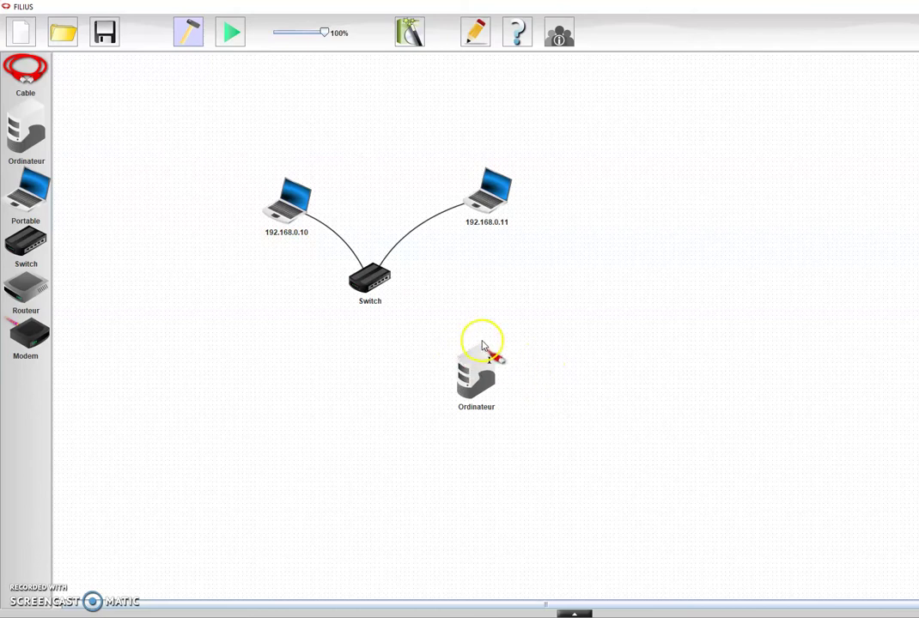
{"action": "left_click", "coordinate": [382, 283]}
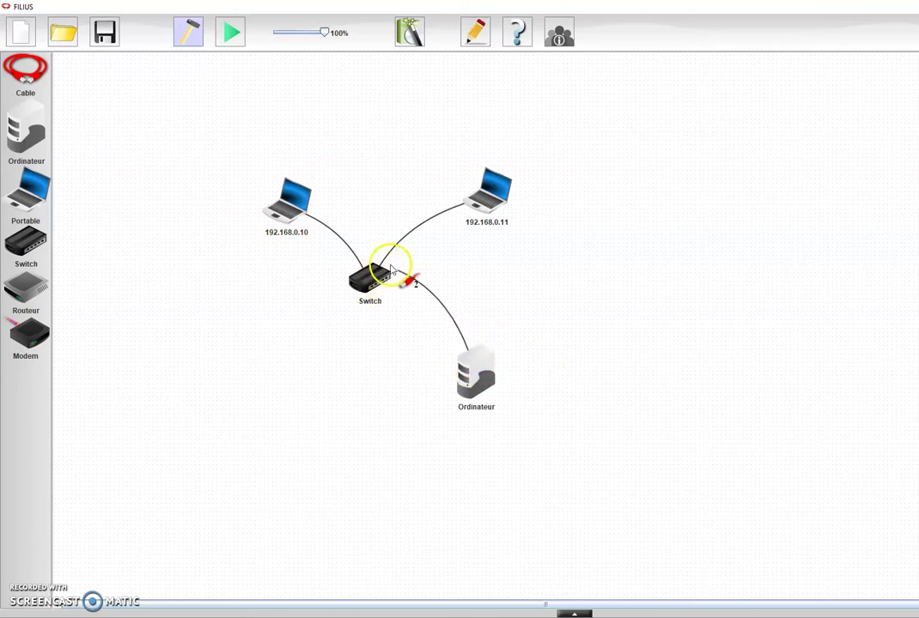
{"action": "right_click", "coordinate": [366, 275]}
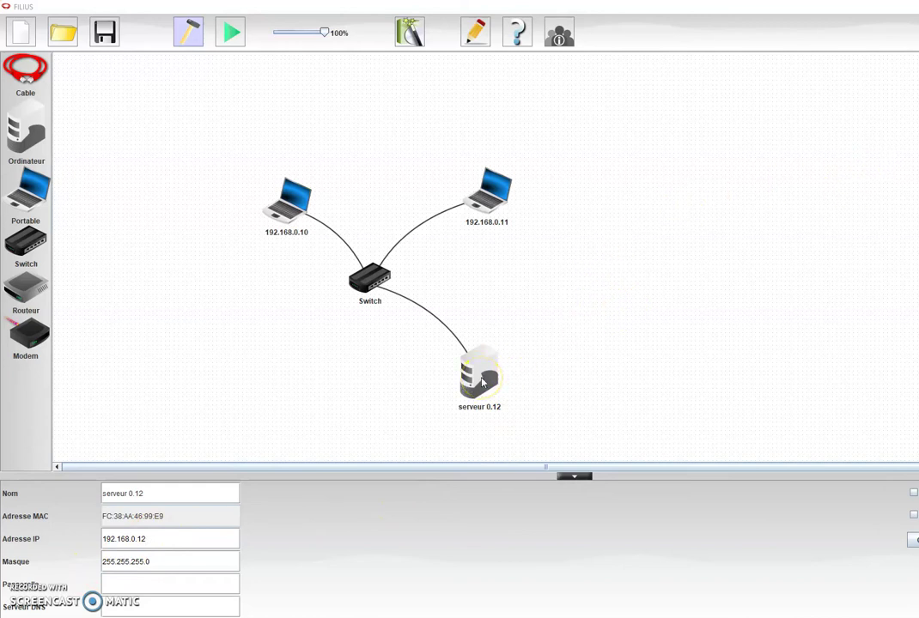
Start the simulation and install the Ligne de commande software on serveur 0.12
{"action": "left_click", "coordinate": [230, 32]}
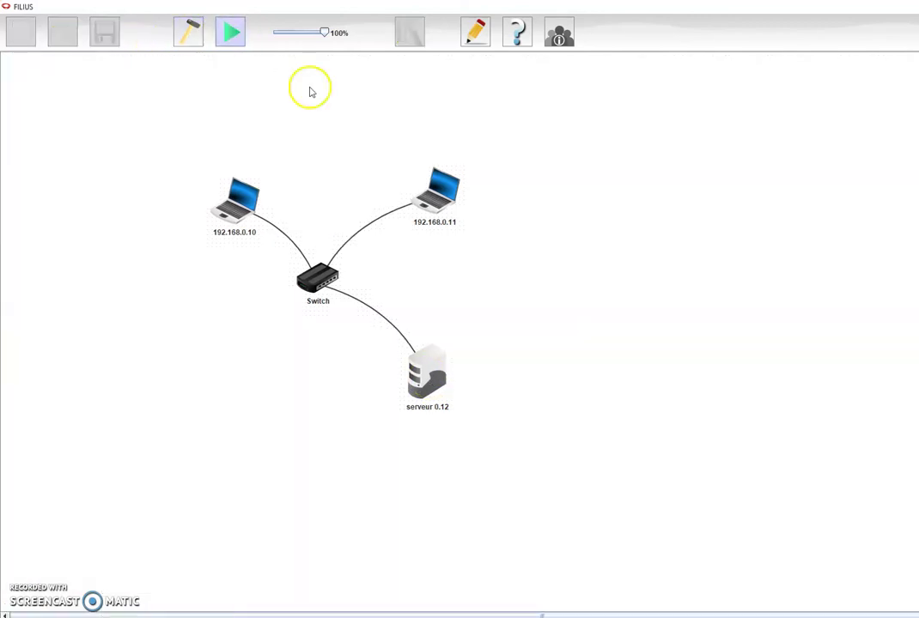
{"action": "left_click", "coordinate": [444, 375]}
{"action": "left_click", "coordinate": [50, 51]}
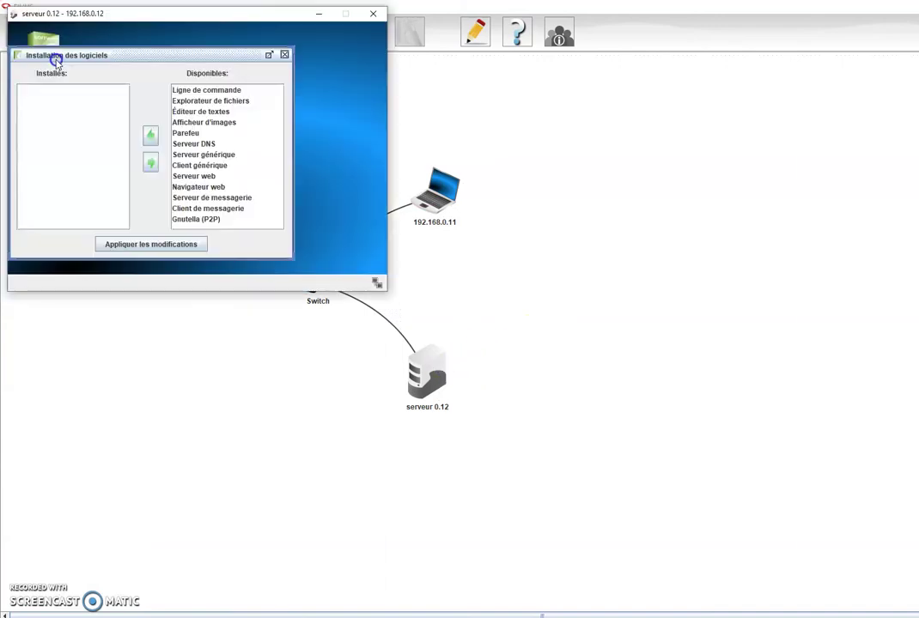
{"action": "left_click", "coordinate": [205, 90]}
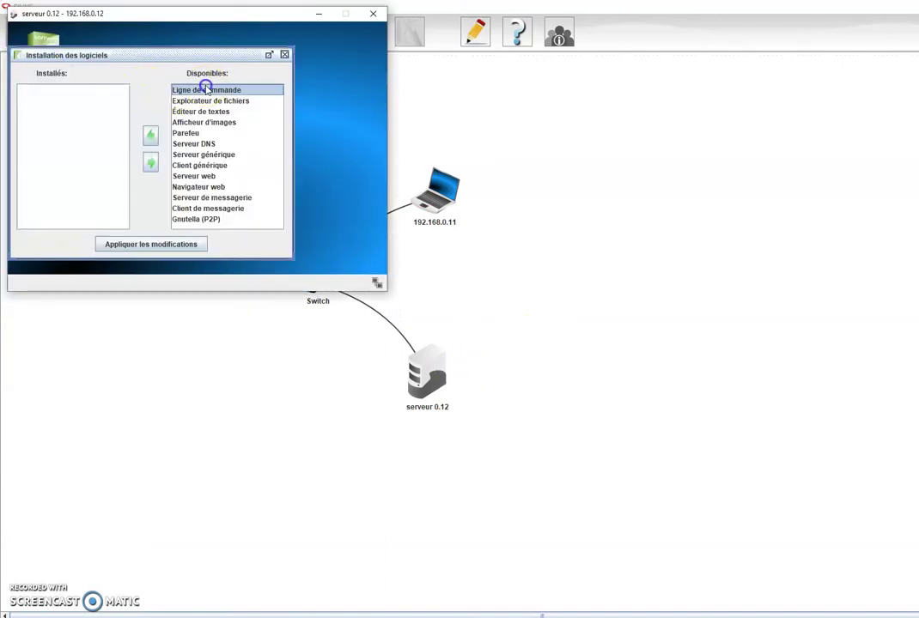
{"action": "left_click", "coordinate": [150, 136]}
{"action": "left_click", "coordinate": [150, 244]}
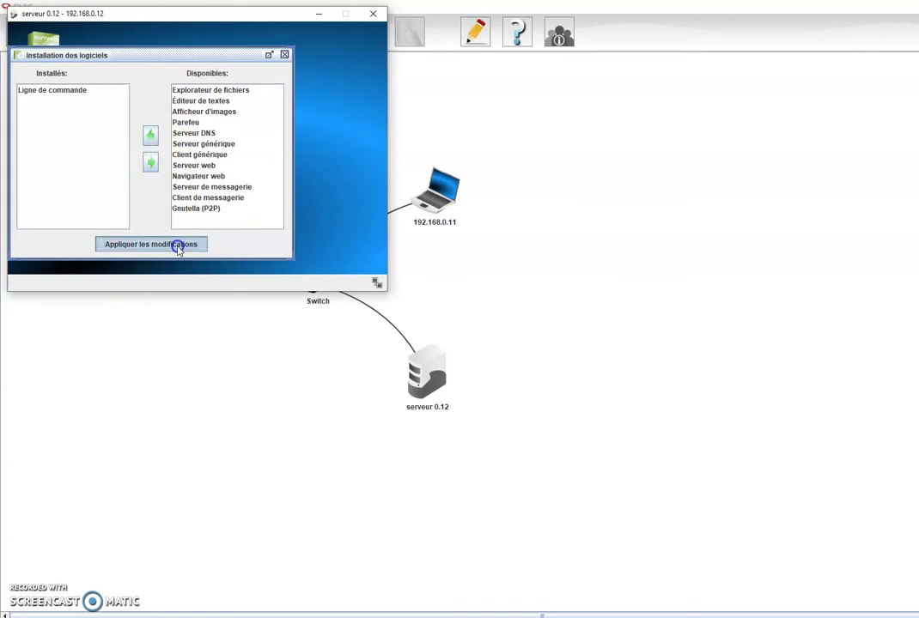
In the server's command line, run ipconfig and ping both laptops at 192.168.0.10 and 192.168.0.11
{"action": "double_click", "coordinate": [129, 46]}
{"action": "left_click_drag", "start_coordinate": [178, 15], "coordinate": [767, 138]}
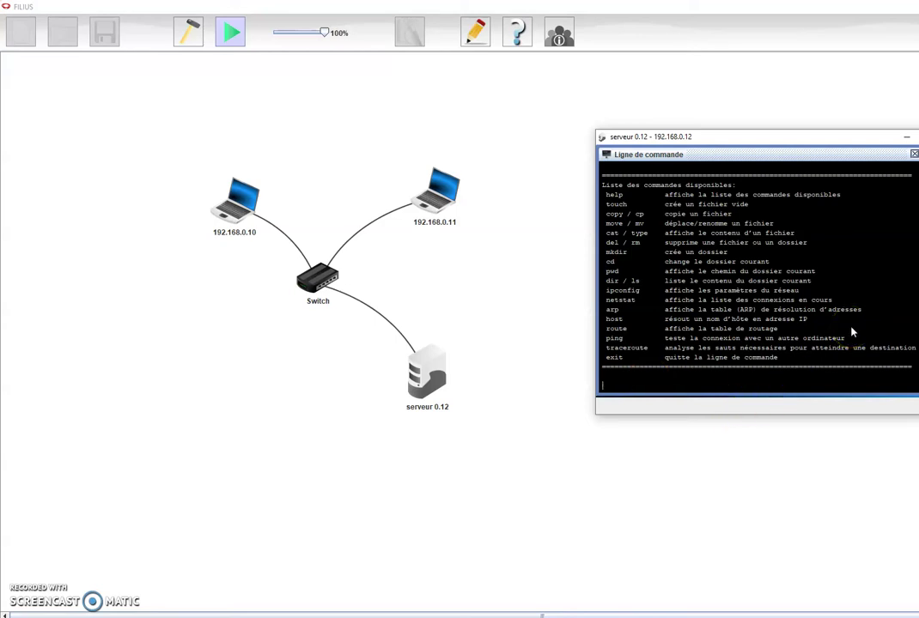
{"action": "key", "text": "Return"}
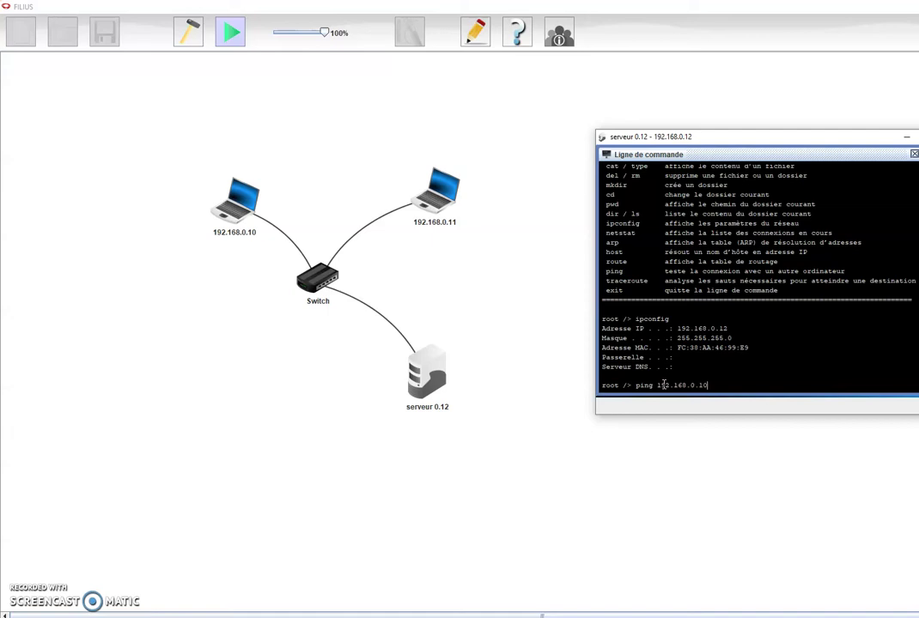
{"action": "key", "text": "Return"}
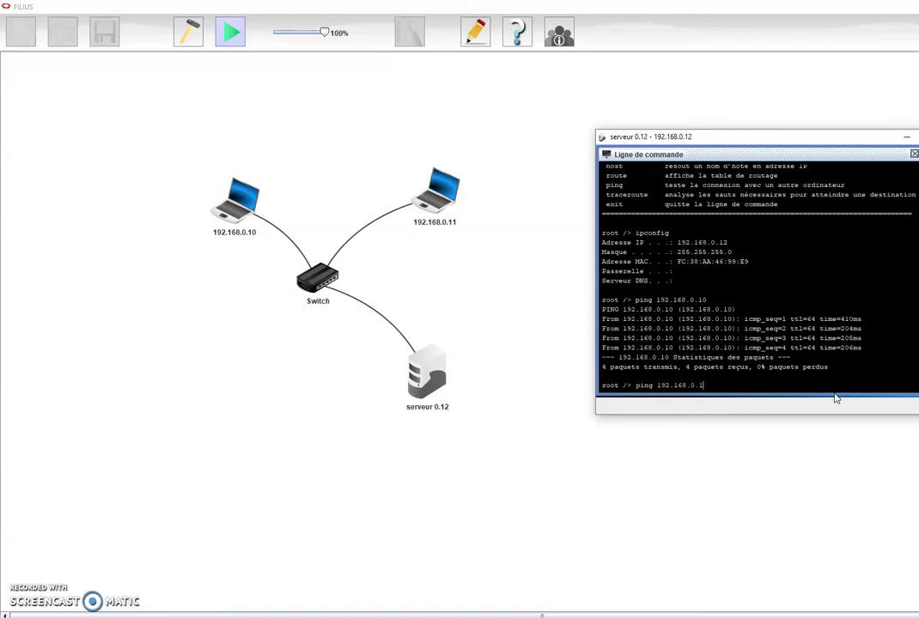
{"action": "key", "text": "Return"}
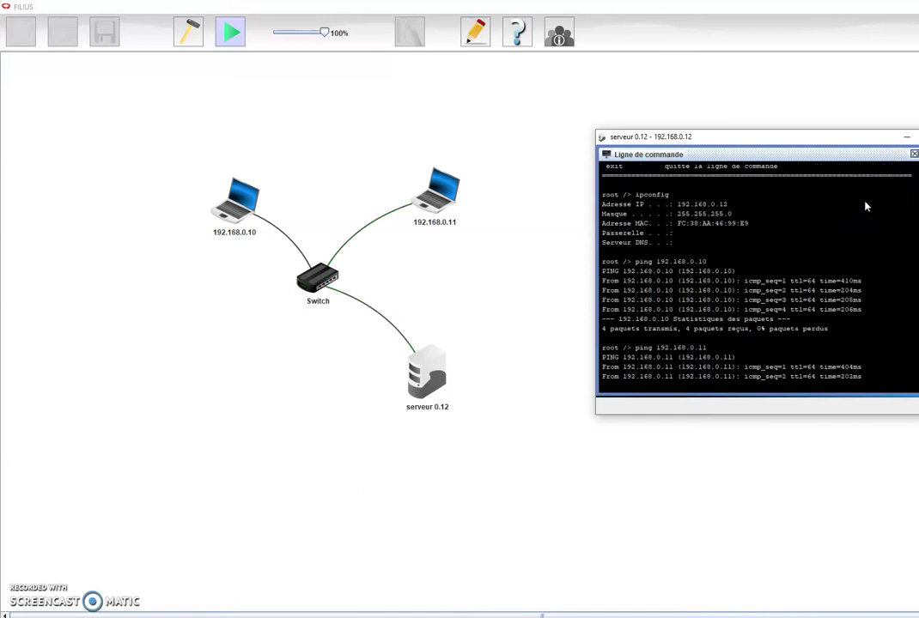
Close the command line and install the Serveur générique software on serveur 0.12
{"action": "left_click_drag", "start_coordinate": [822, 136], "coordinate": [744, 87]}
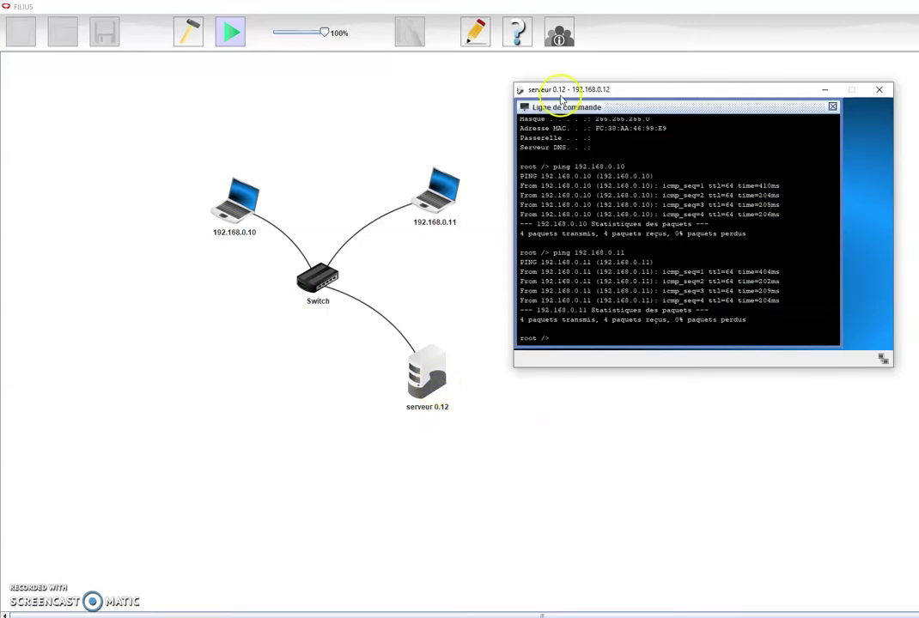
{"action": "left_click", "coordinate": [832, 107]}
{"action": "left_click", "coordinate": [557, 135]}
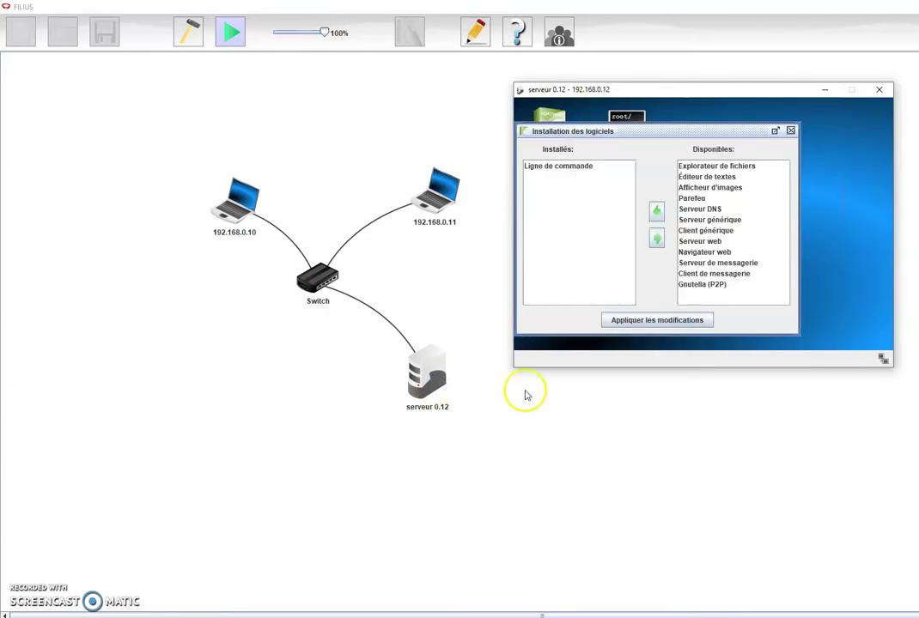
{"action": "left_click", "coordinate": [721, 221]}
{"action": "left_click", "coordinate": [656, 212]}
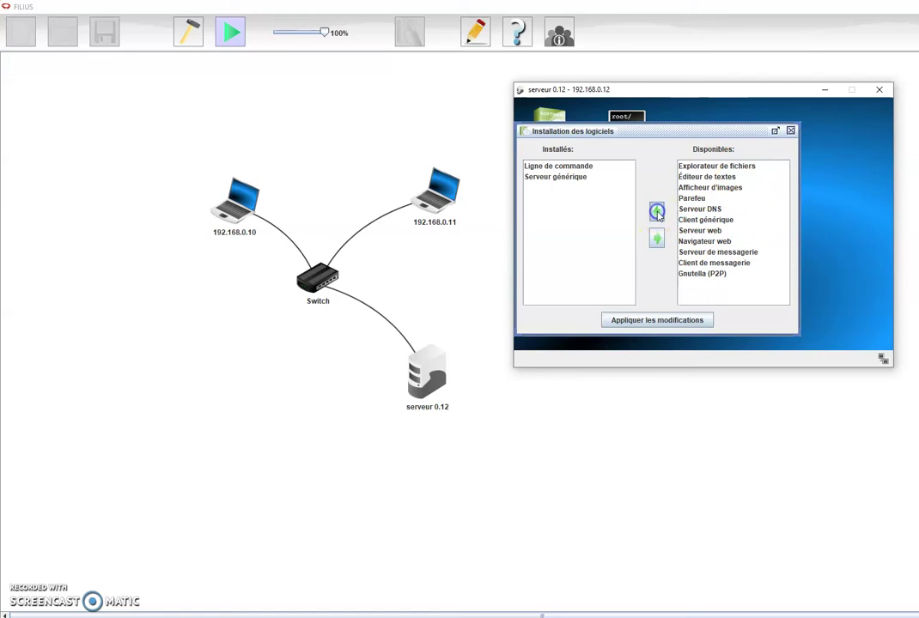
{"action": "left_click", "coordinate": [650, 321]}
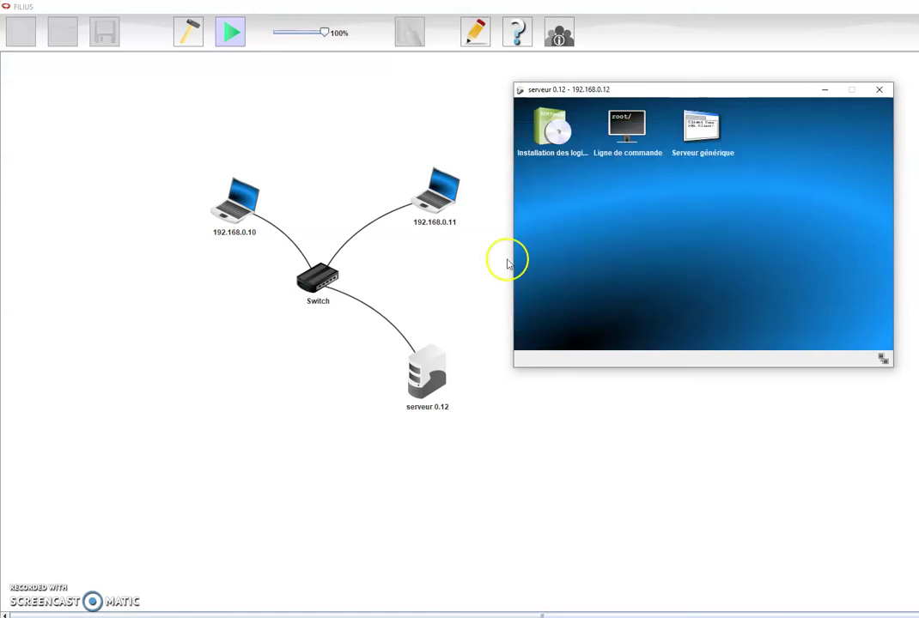
Start the Serveur générique application on serveur 0.12 with port 55555 and close the server's desktop
{"action": "left_click", "coordinate": [698, 137]}
{"action": "left_click_drag", "start_coordinate": [667, 107], "coordinate": [665, 176]}
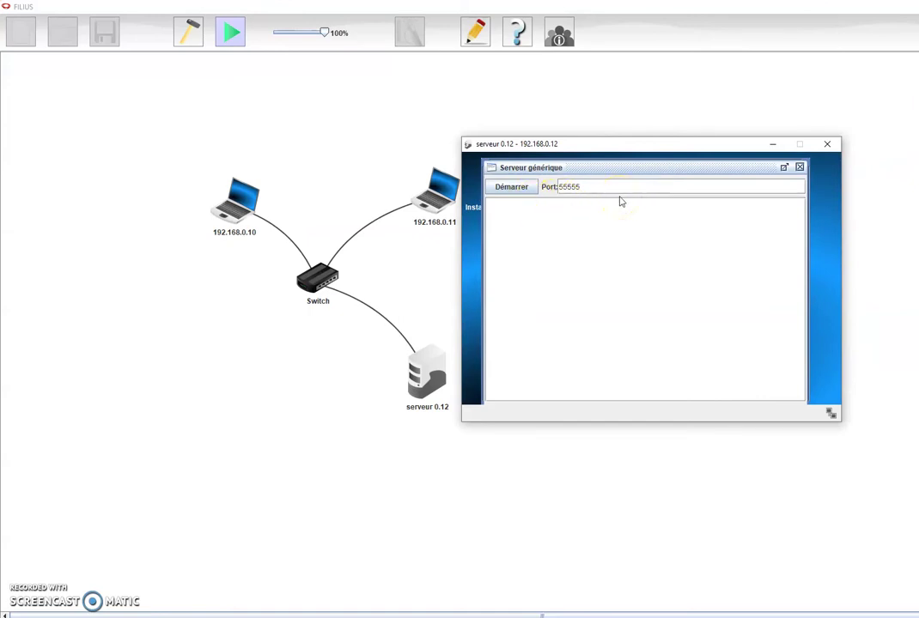
{"action": "left_click", "coordinate": [519, 187]}
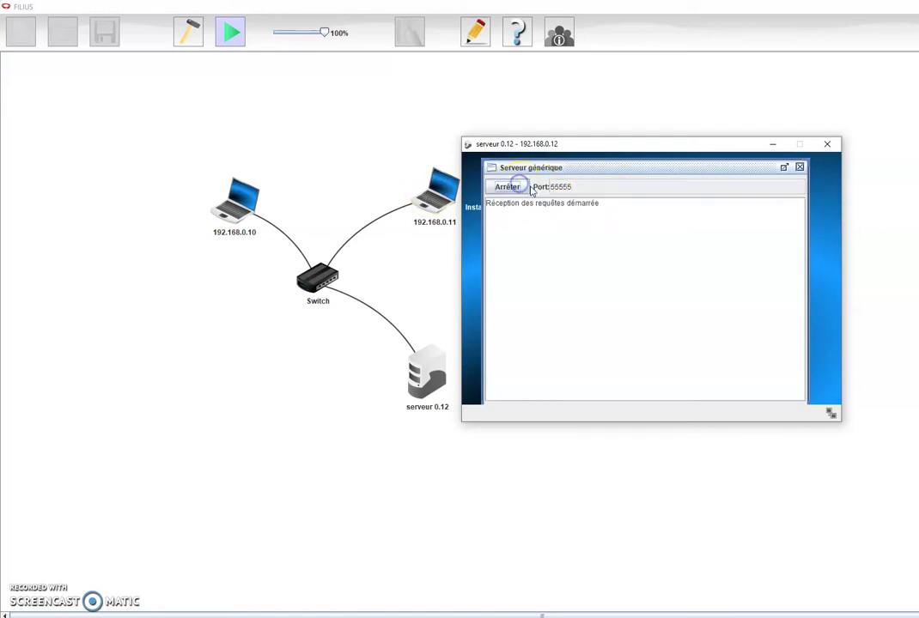
{"action": "left_click", "coordinate": [639, 247]}
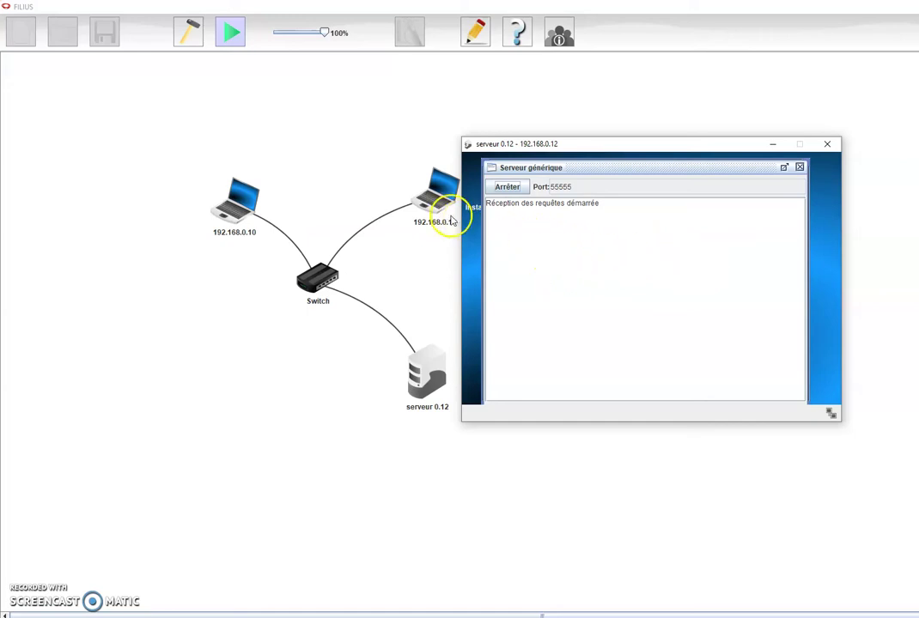
{"action": "left_click", "coordinate": [592, 144]}
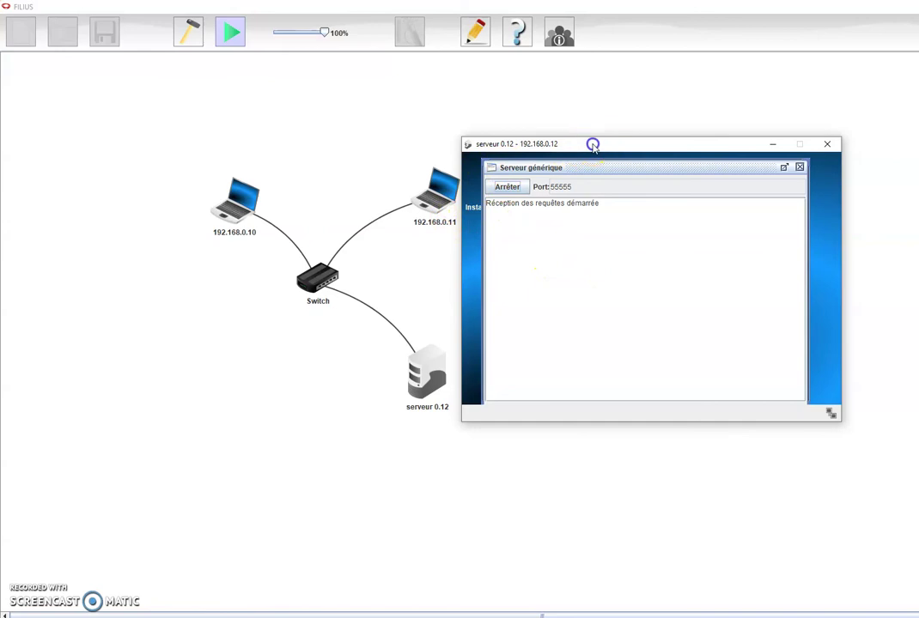
{"action": "left_click_drag", "start_coordinate": [593, 144], "coordinate": [642, 127]}
{"action": "left_click", "coordinate": [882, 129]}
Install the Client générique software on laptop 192.168.0.10
{"action": "left_click", "coordinate": [237, 215]}
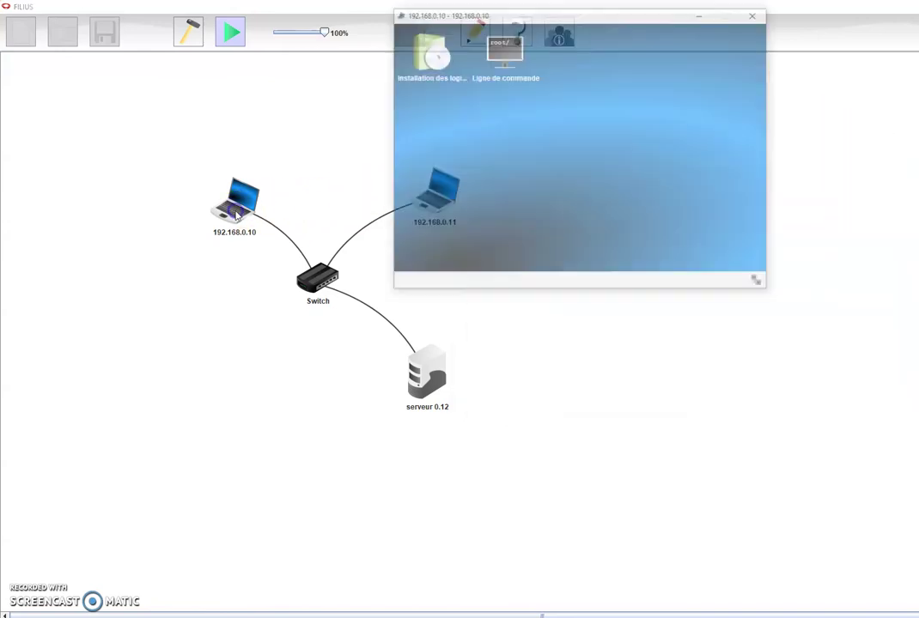
{"action": "left_click", "coordinate": [427, 53]}
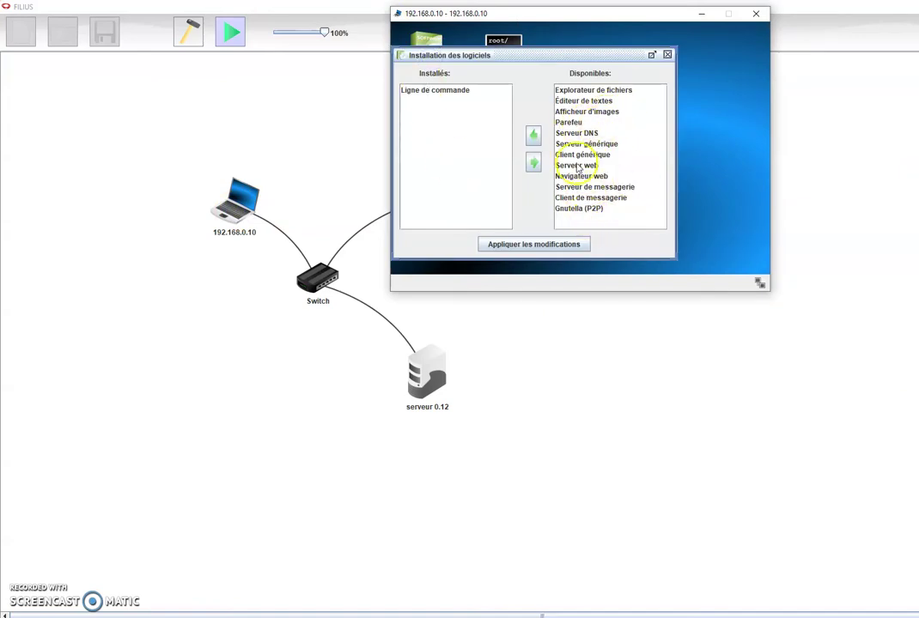
{"action": "left_click", "coordinate": [591, 155]}
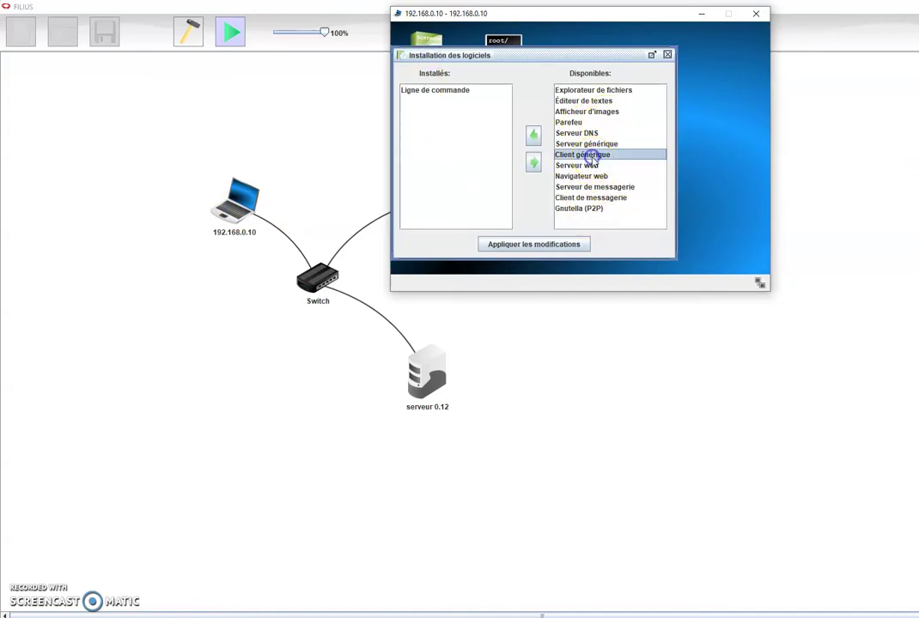
{"action": "left_click", "coordinate": [533, 139]}
{"action": "left_click", "coordinate": [530, 243]}
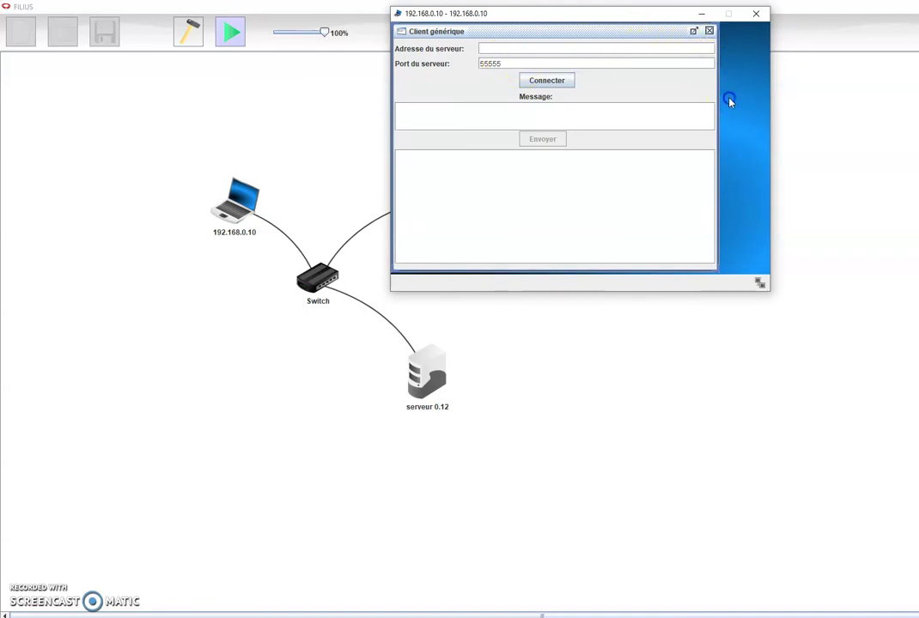
Connect the laptop's Client générique to the server at 192.168.0.12 on port 55555
{"action": "left_click_drag", "start_coordinate": [666, 31], "coordinate": [700, 58]}
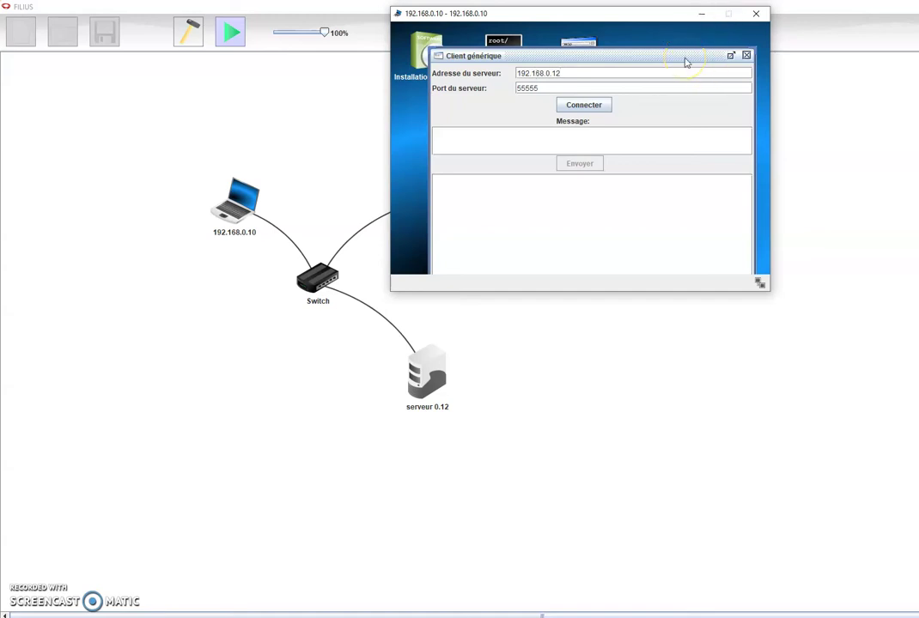
{"action": "left_click", "coordinate": [736, 91]}
{"action": "left_click", "coordinate": [587, 108]}
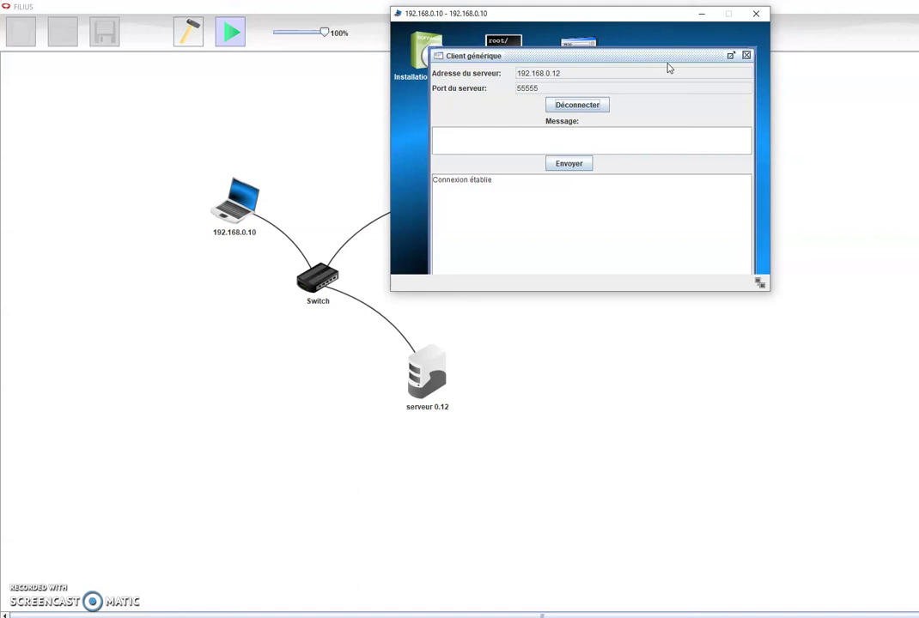
Move the client's desktop aside and reopen serveur 0.12 to check the connection log in Serveur générique
{"action": "left_click_drag", "start_coordinate": [554, 16], "coordinate": [178, 68]}
{"action": "double_click", "coordinate": [425, 382]}
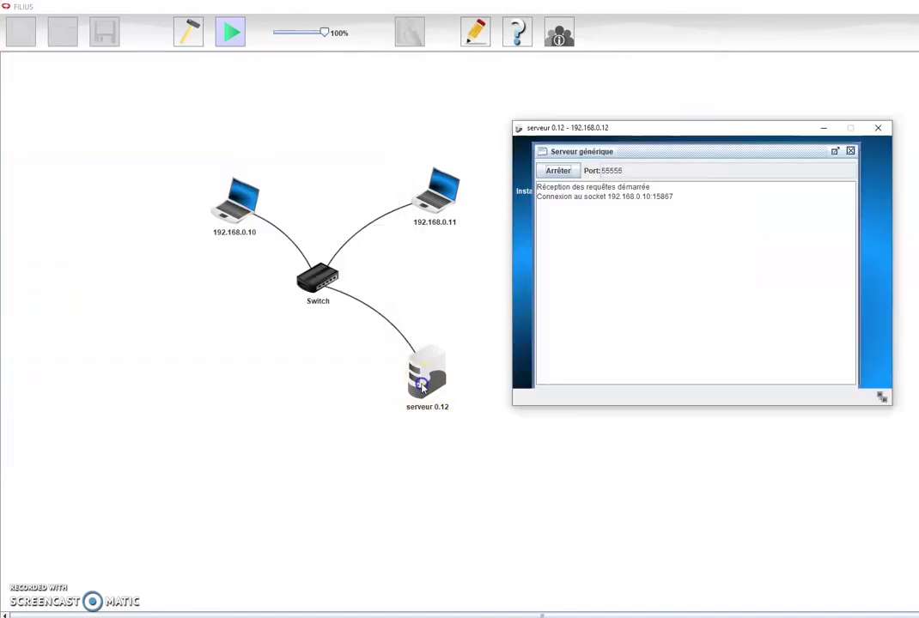
{"action": "left_click", "coordinate": [684, 157]}
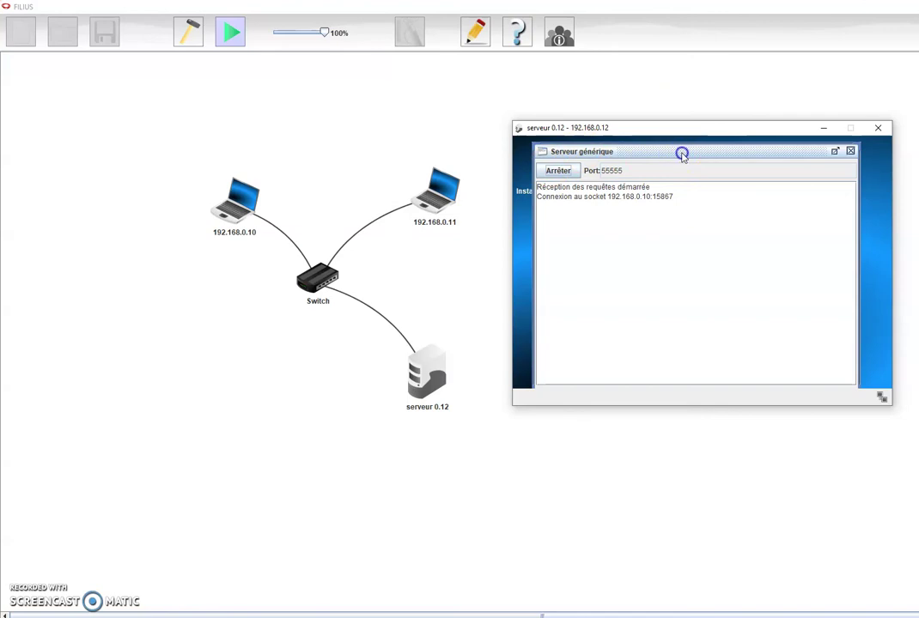
Send the messages "Hello world !" and "Bonjour à tous" to the server from laptop 192.168.0.10's Client générique
{"action": "left_click", "coordinate": [823, 127]}
{"action": "double_click", "coordinate": [232, 197]}
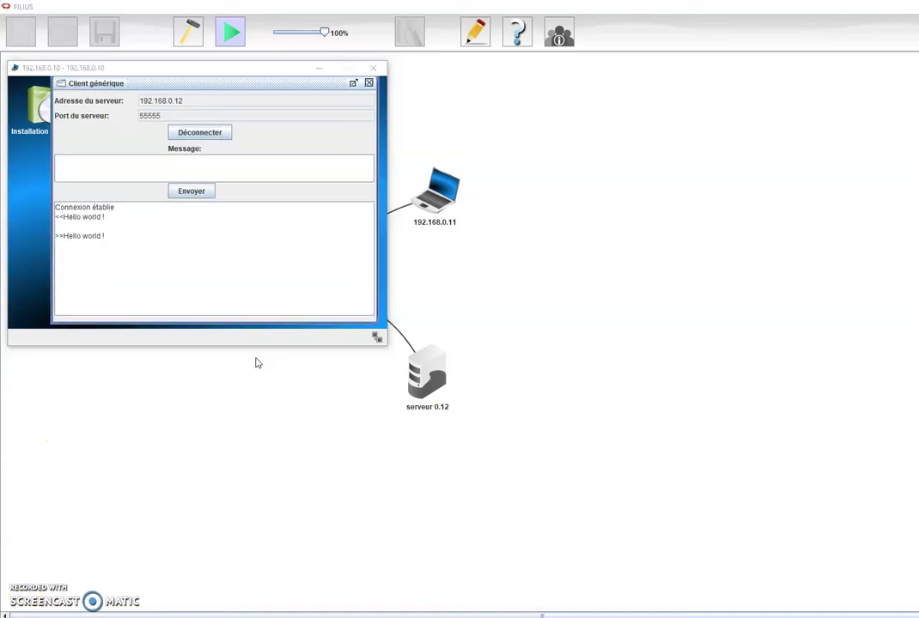
{"action": "left_click", "coordinate": [67, 166]}
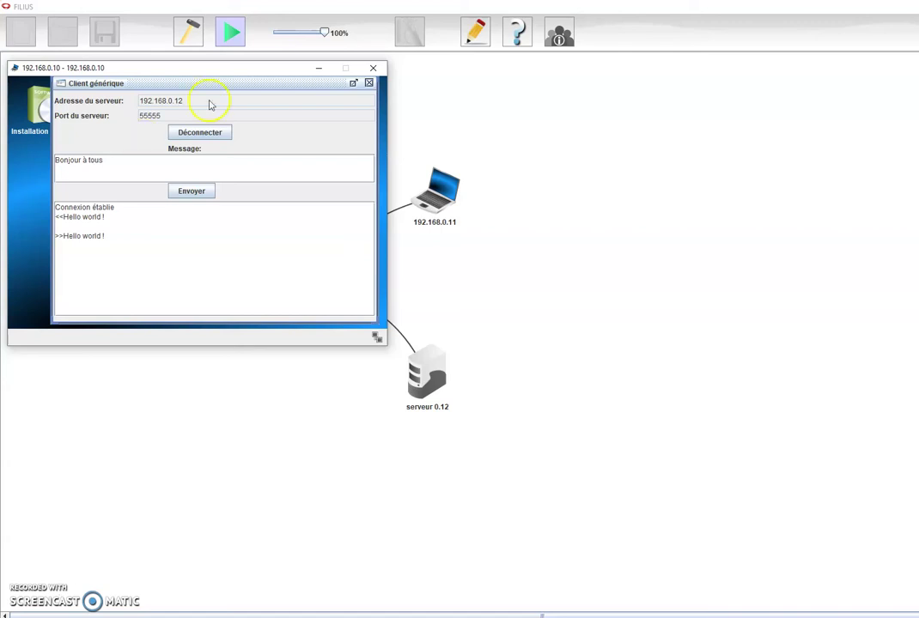
{"action": "left_click", "coordinate": [194, 192]}
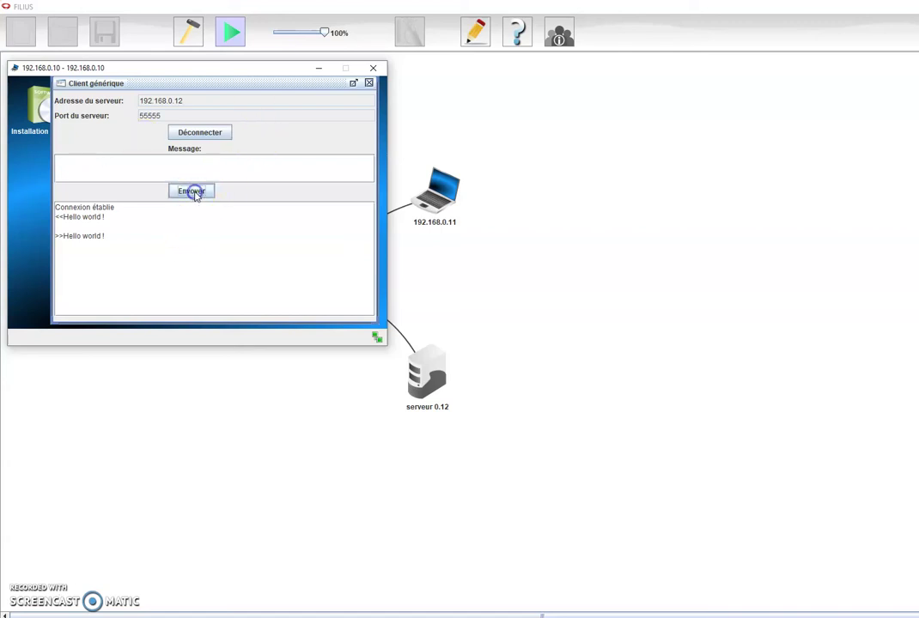
Close Client générique on laptop 192.168.0.10 and move the laptop's desktop clear of the network diagram
{"action": "left_click_drag", "start_coordinate": [207, 68], "coordinate": [400, 160]}
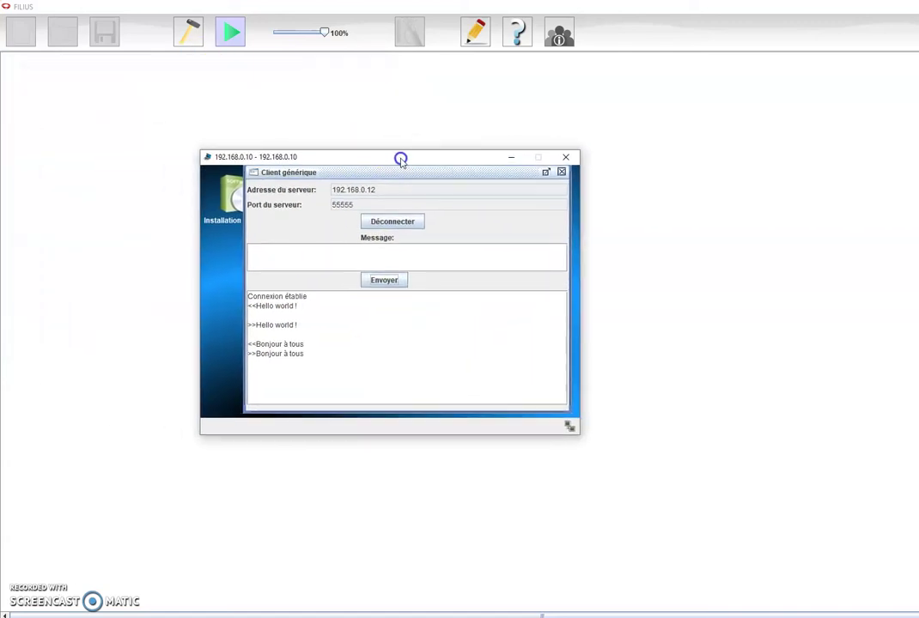
{"action": "left_click", "coordinate": [563, 172]}
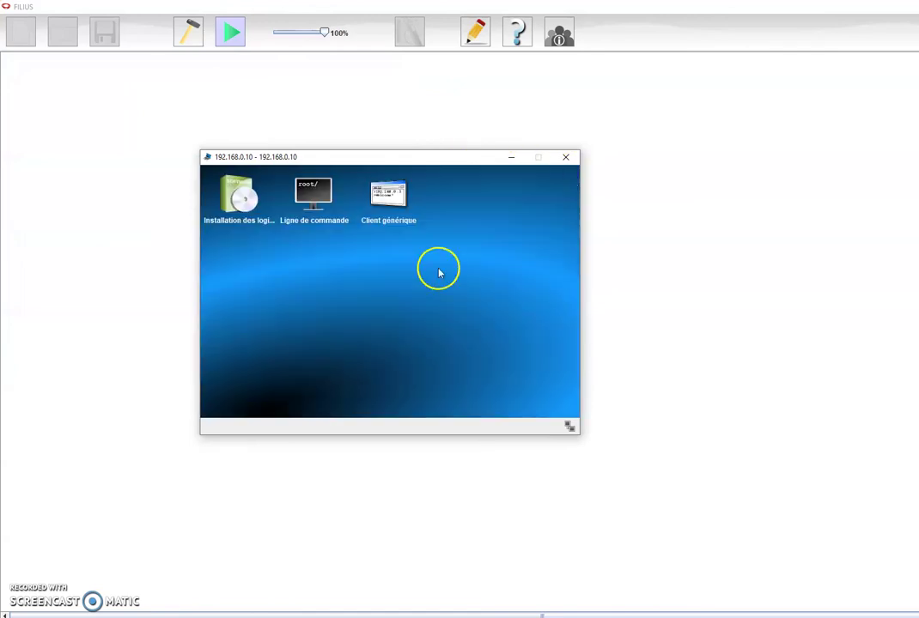
{"action": "left_click_drag", "start_coordinate": [498, 158], "coordinate": [762, 117]}
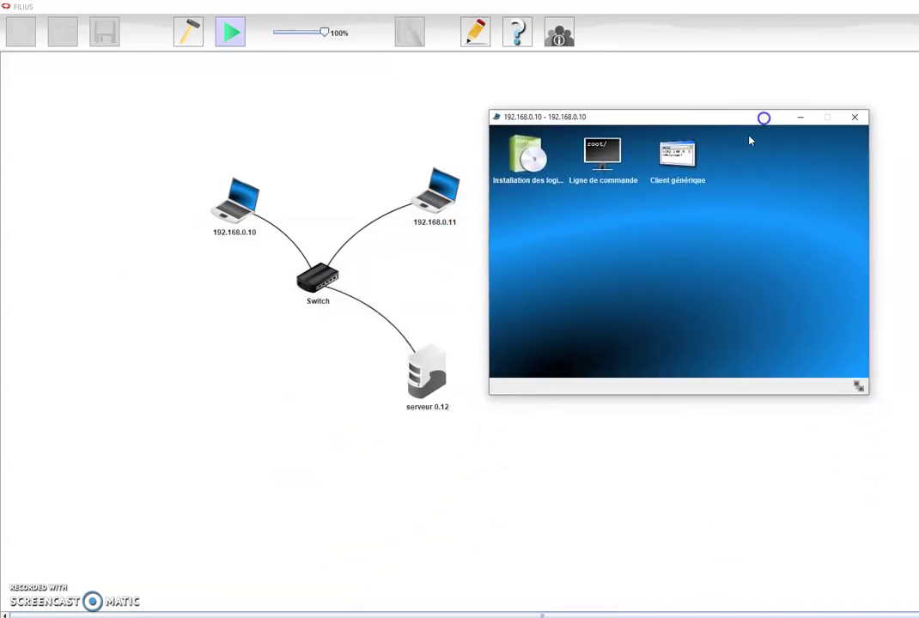
Display the data exchanges of serveur 0.12 (192.168.0.12) and move their window clear of laptop 192.168.0.10
{"action": "left_click", "coordinate": [429, 387]}
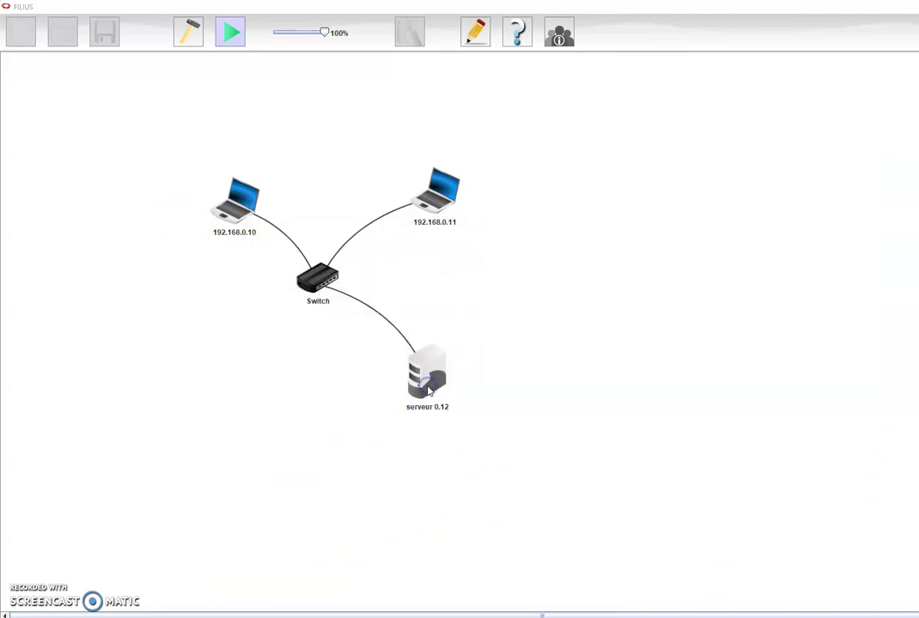
{"action": "right_click", "coordinate": [429, 389]}
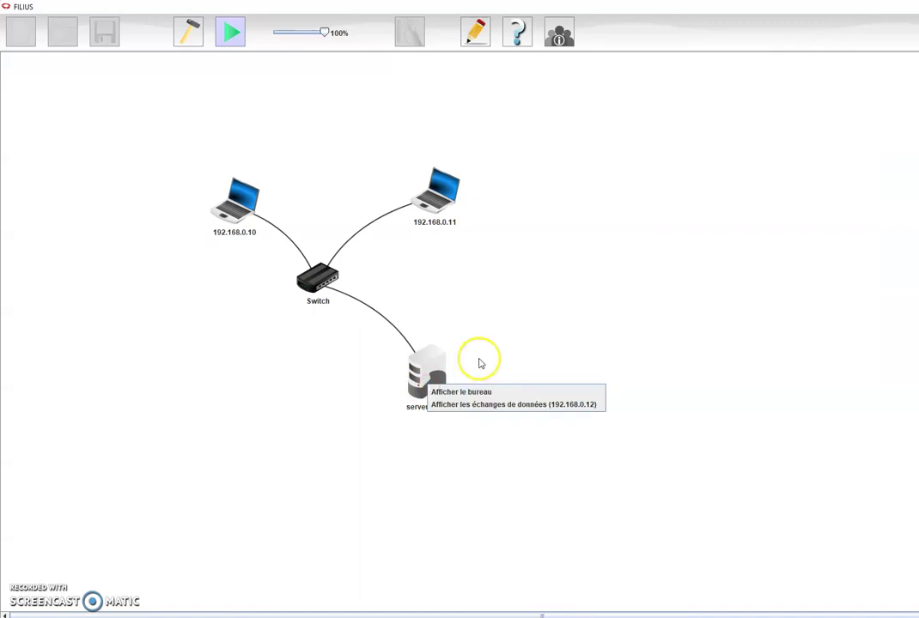
{"action": "left_click", "coordinate": [485, 415]}
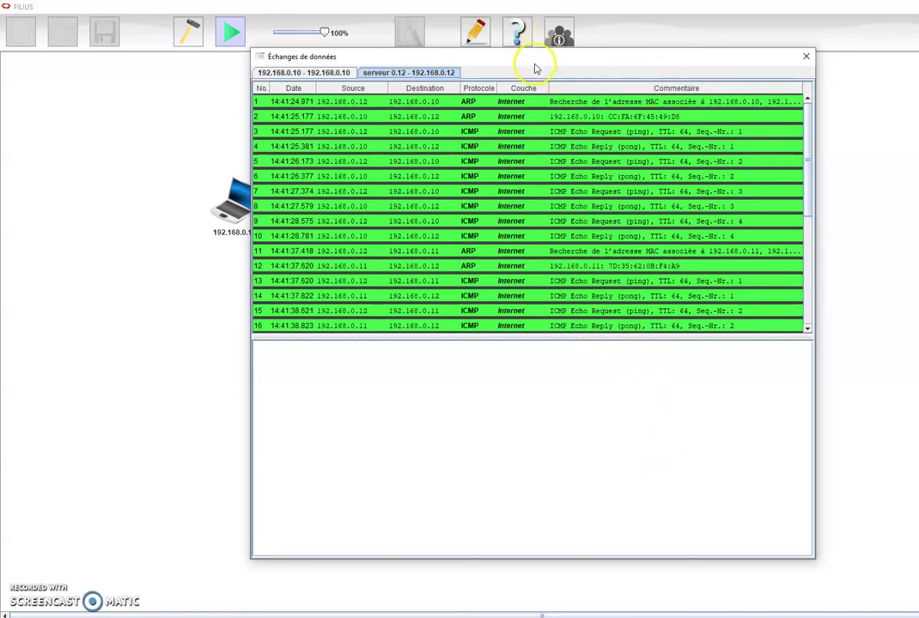
{"action": "left_click_drag", "start_coordinate": [535, 56], "coordinate": [635, 176]}
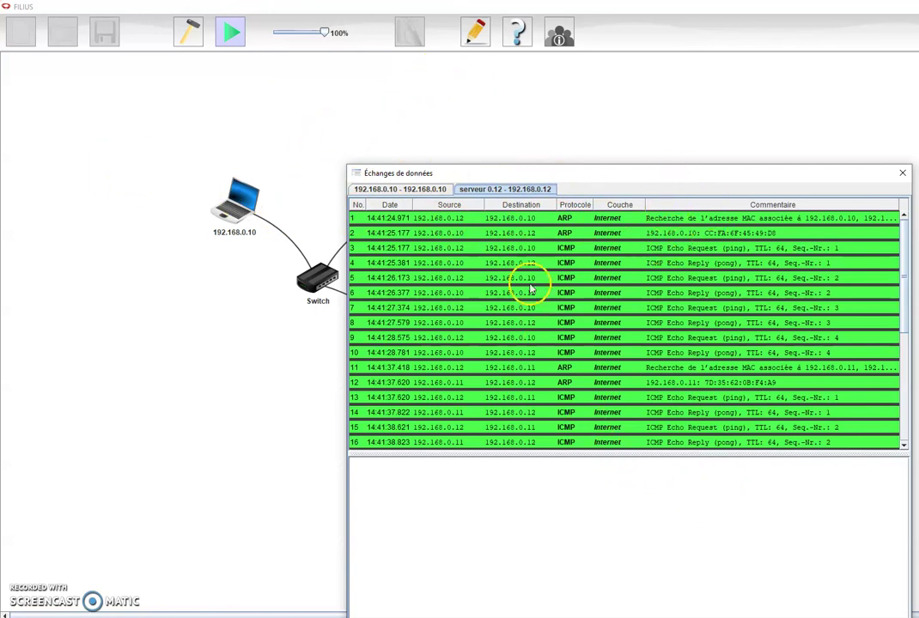
Compare the data exchanges of laptop 192.168.0.10 and serveur 0.12, then examine the laptop's TCP and application messages alongside the network diagram
{"action": "left_click", "coordinate": [420, 188]}
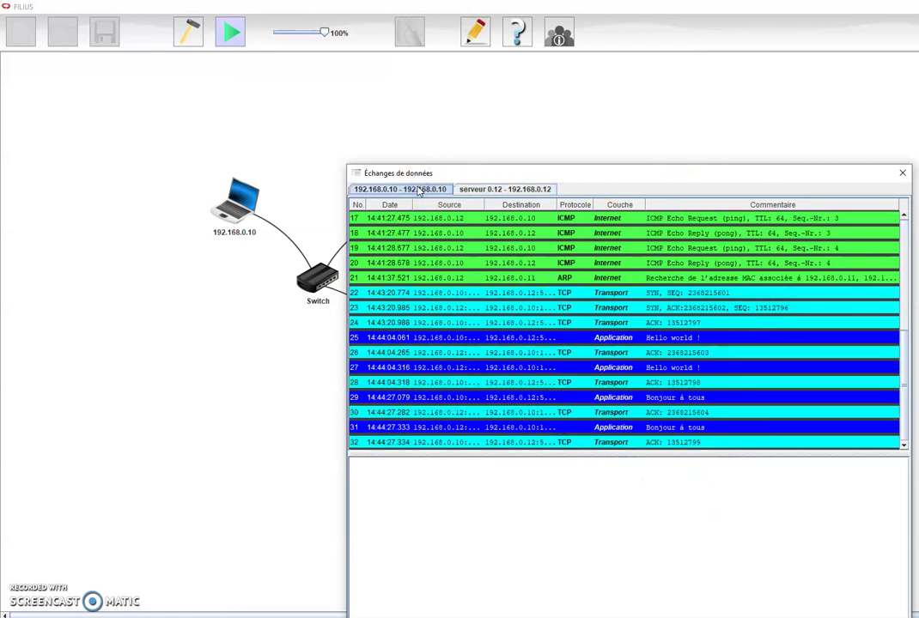
{"action": "left_click", "coordinate": [498, 190]}
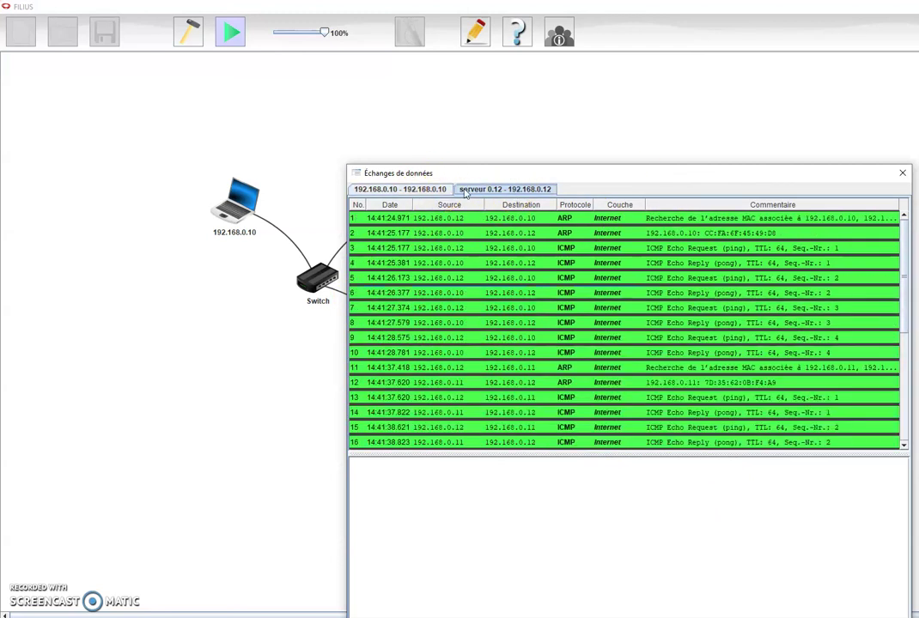
{"action": "left_click", "coordinate": [399, 190]}
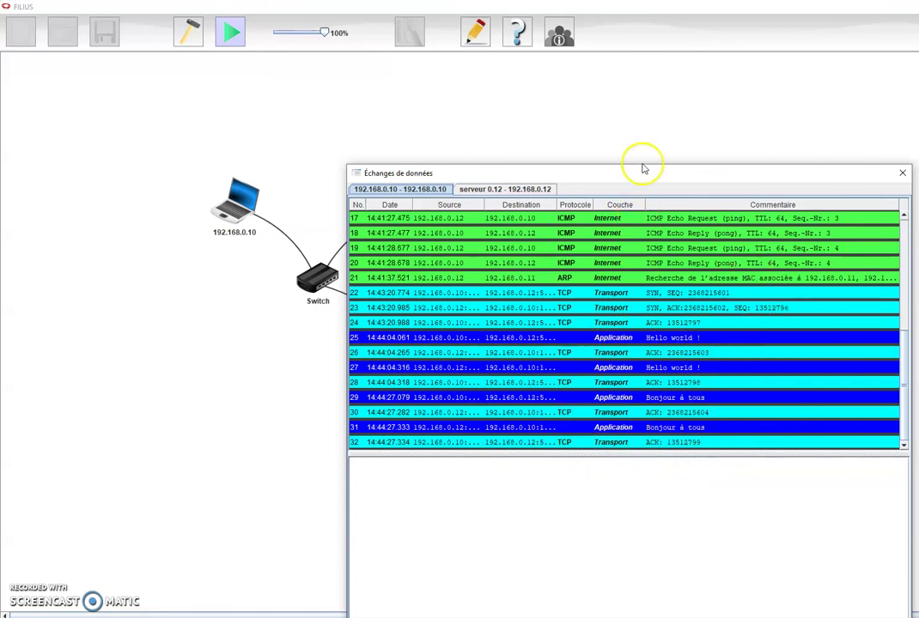
{"action": "left_click_drag", "start_coordinate": [648, 164], "coordinate": [568, 159]}
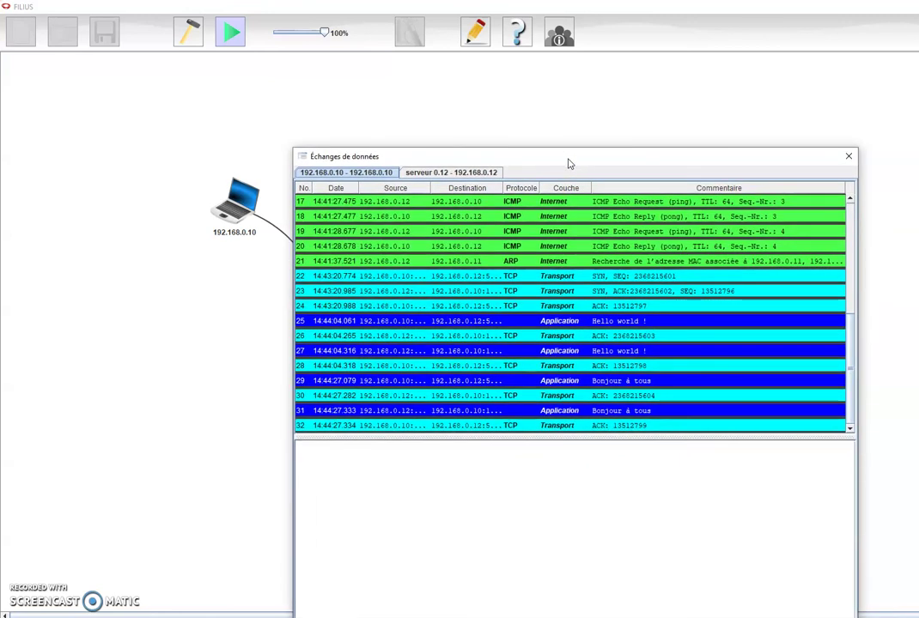
{"action": "left_click_drag", "start_coordinate": [567, 163], "coordinate": [566, 335]}
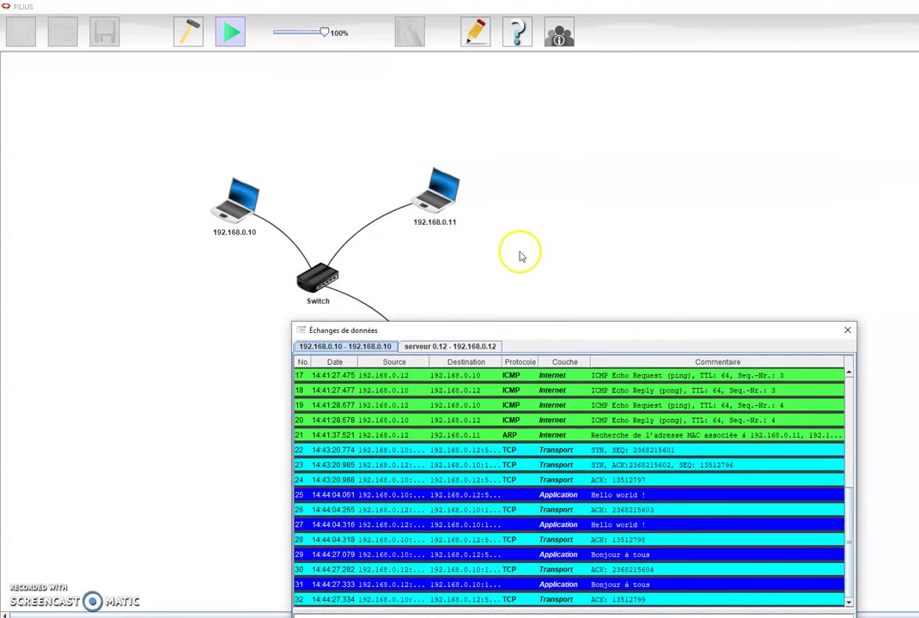
{"action": "left_click_drag", "start_coordinate": [600, 335], "coordinate": [517, 74]}
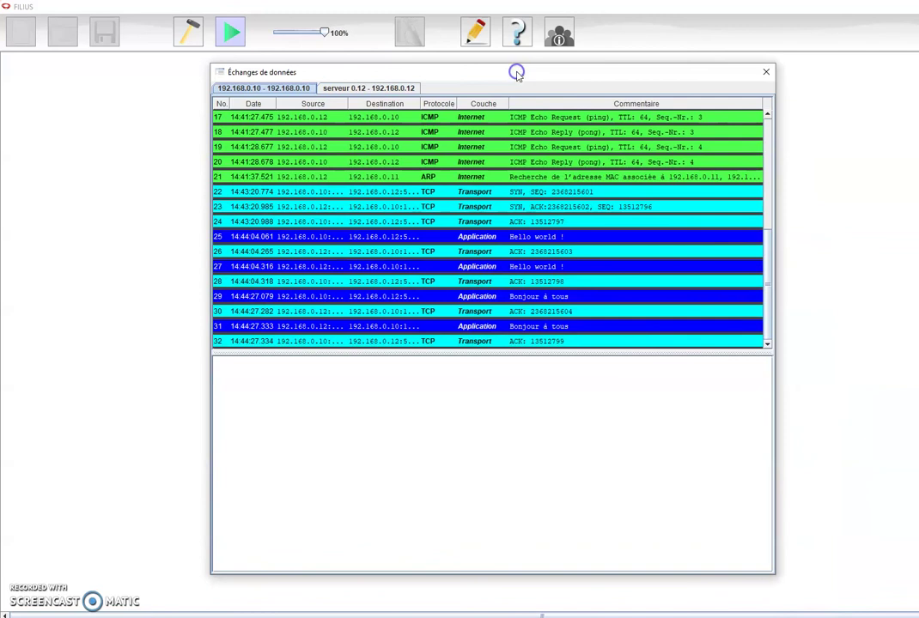